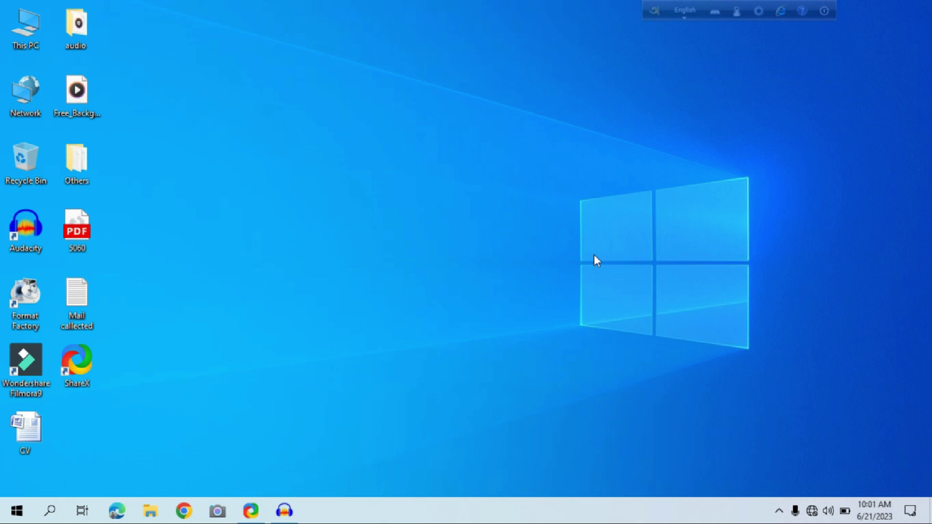
Step: Refresh the desktop and launch Windows Security by searching the system for "Windows"
right_click(384, 182)
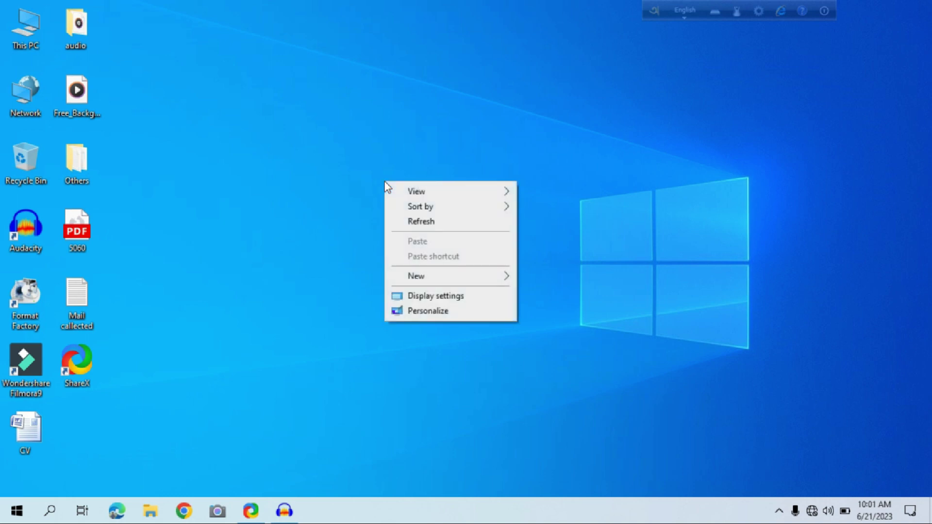
left_click(409, 222)
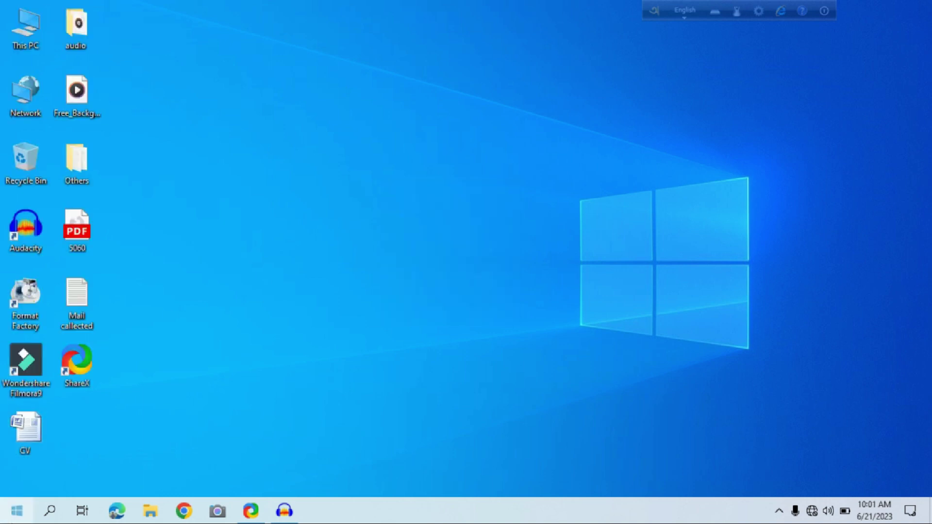
left_click(19, 518)
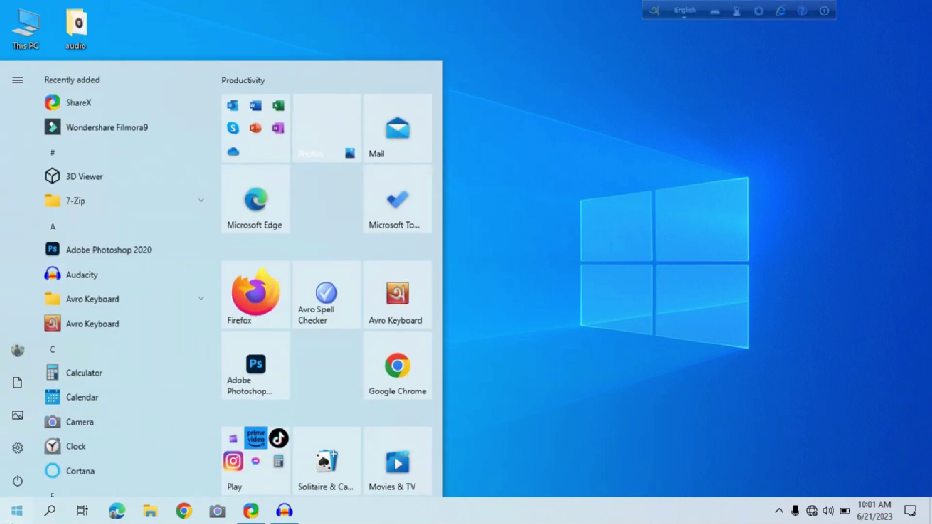
left_click(52, 511)
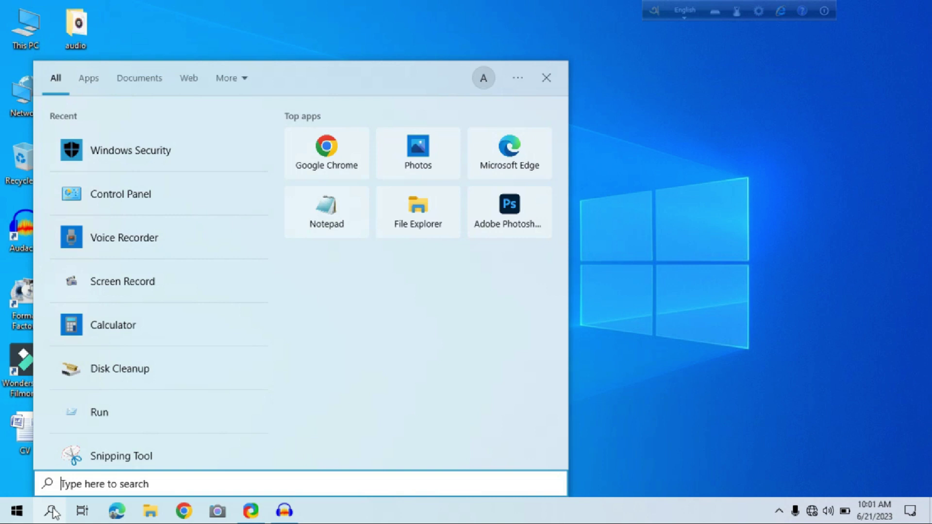
type("Win")
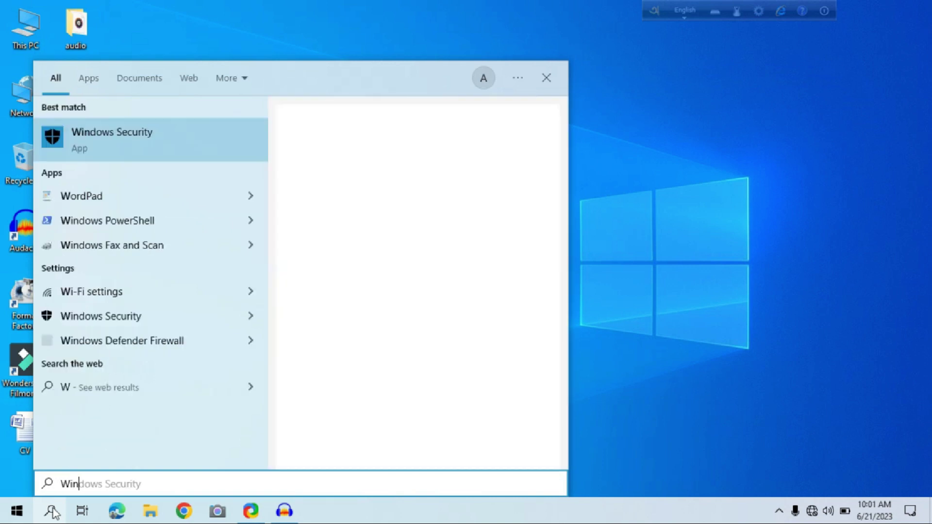
type("dows")
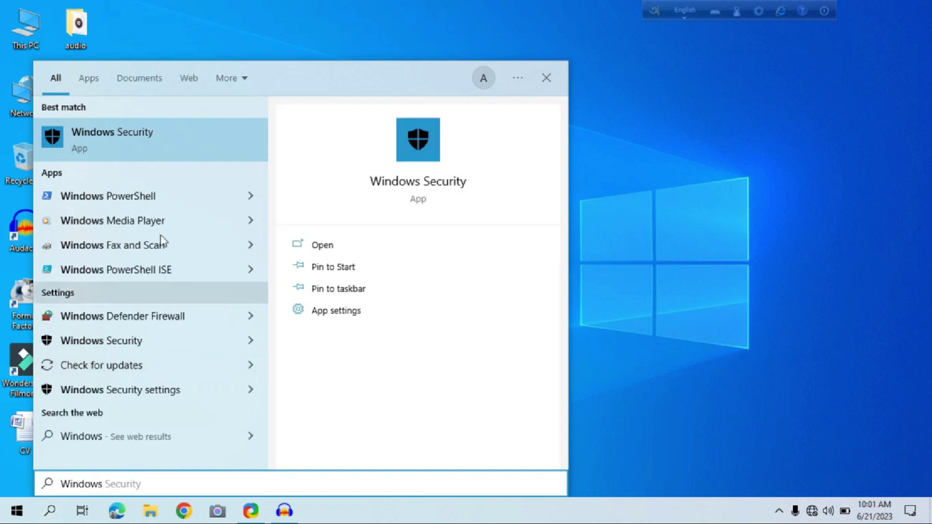
left_click(161, 145)
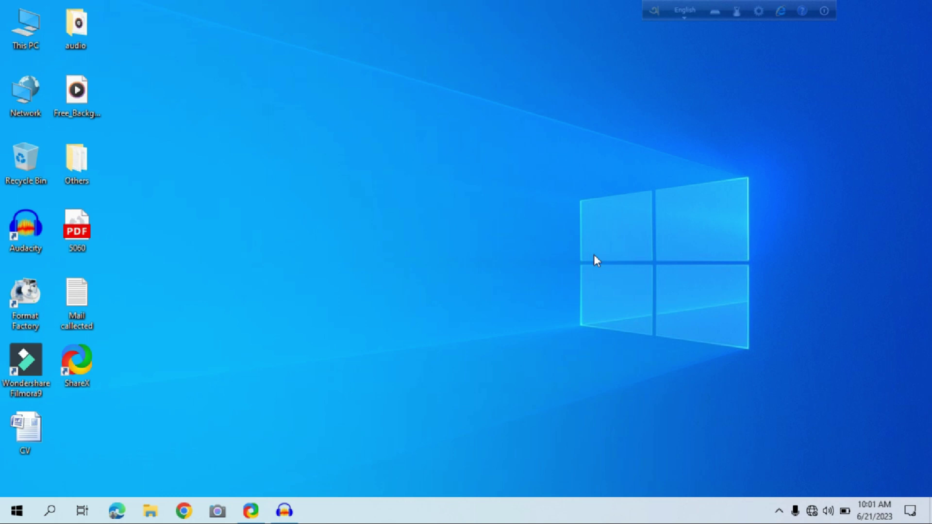
Step: Refresh the desktop, search the installed apps for "Windows" and open the Windows Security app
right_click(387, 187)
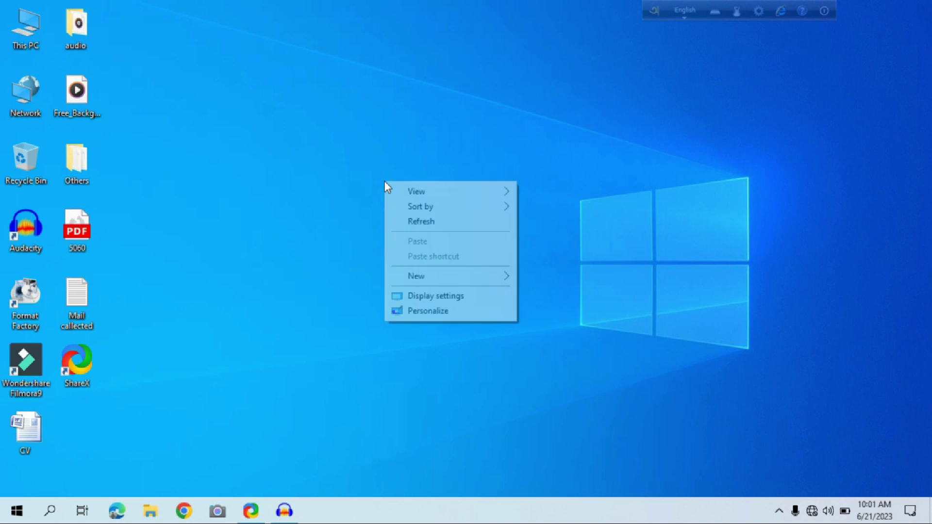
left_click(409, 219)
left_click(16, 510)
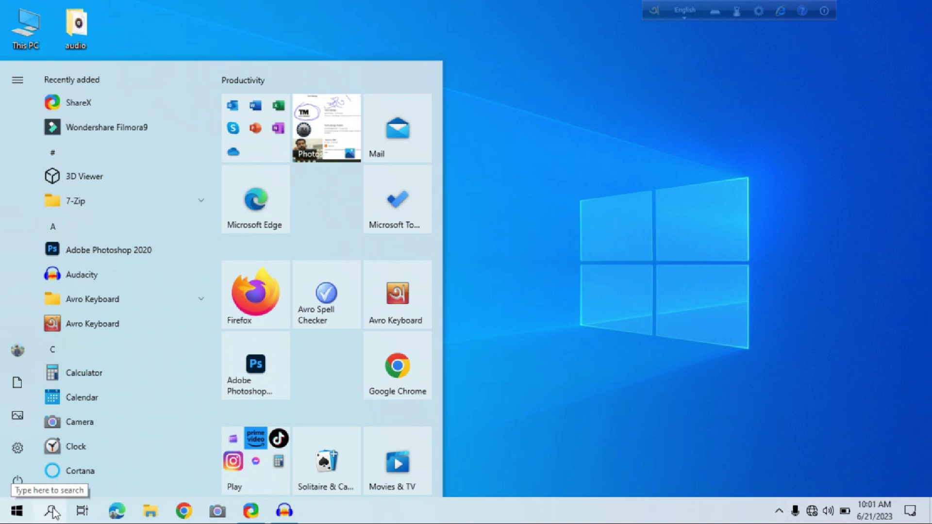
left_click(52, 510)
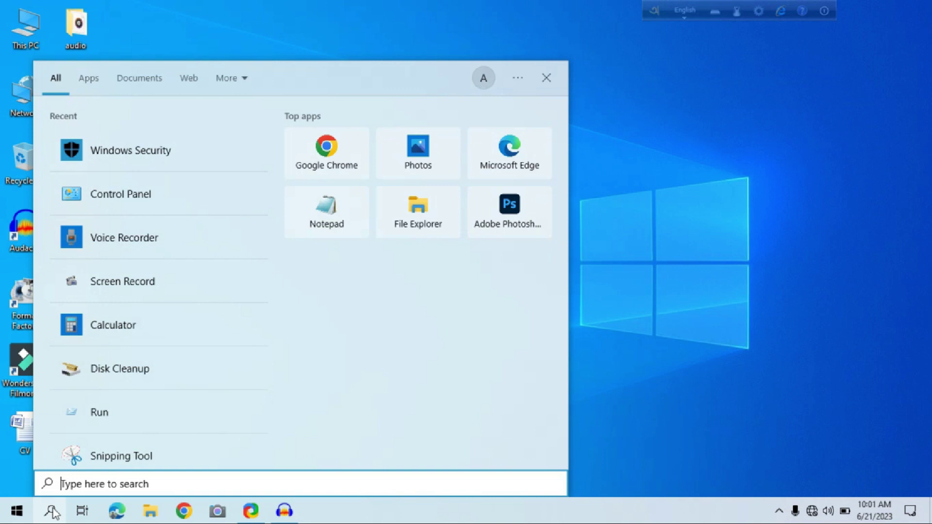
type("Win")
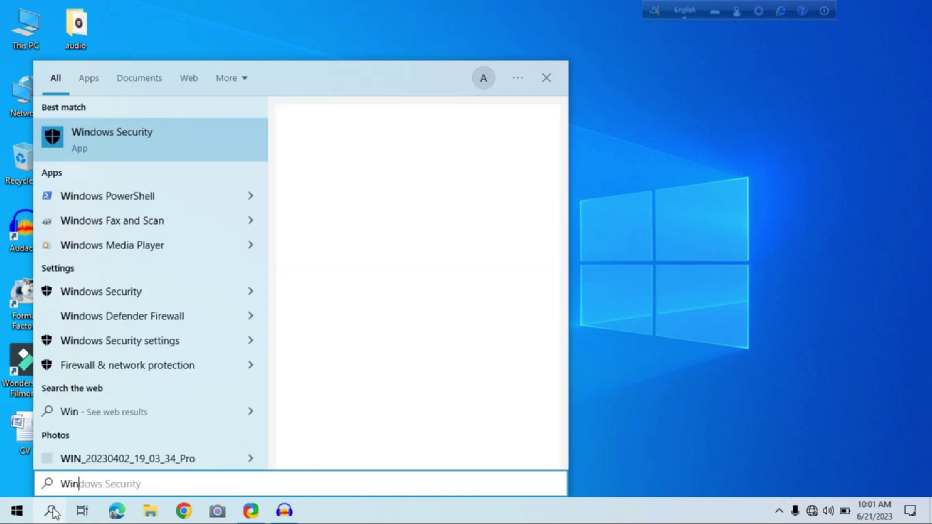
type("dows")
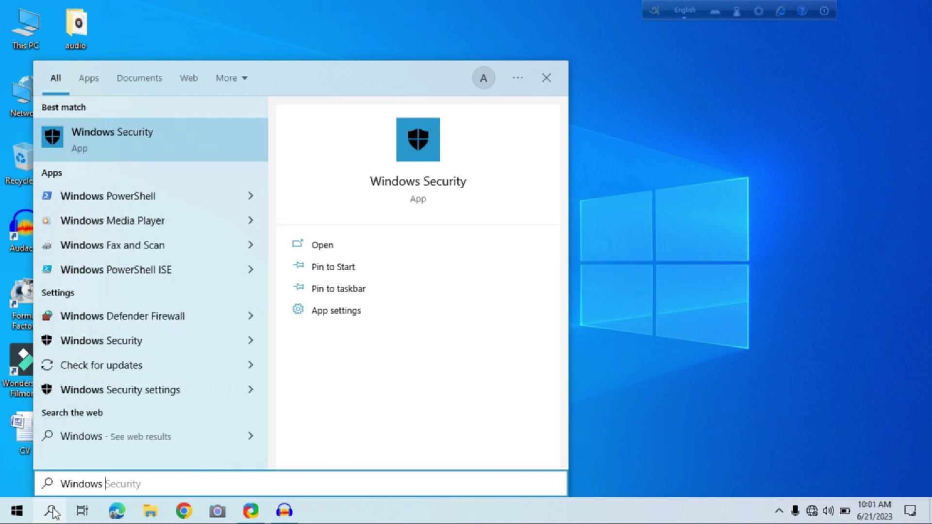
left_click(162, 146)
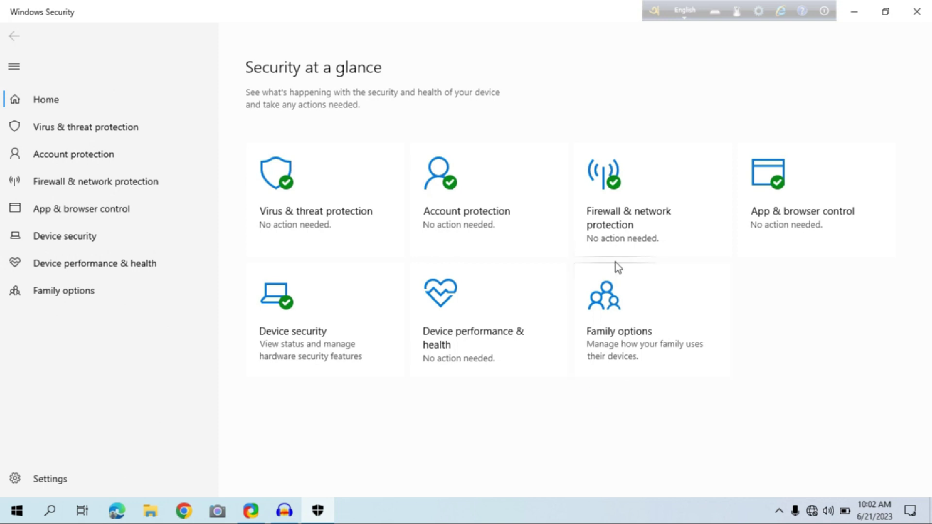
Step: Start a quick scan from Virus & threat protection and cancel it while it is running
left_click(360, 210)
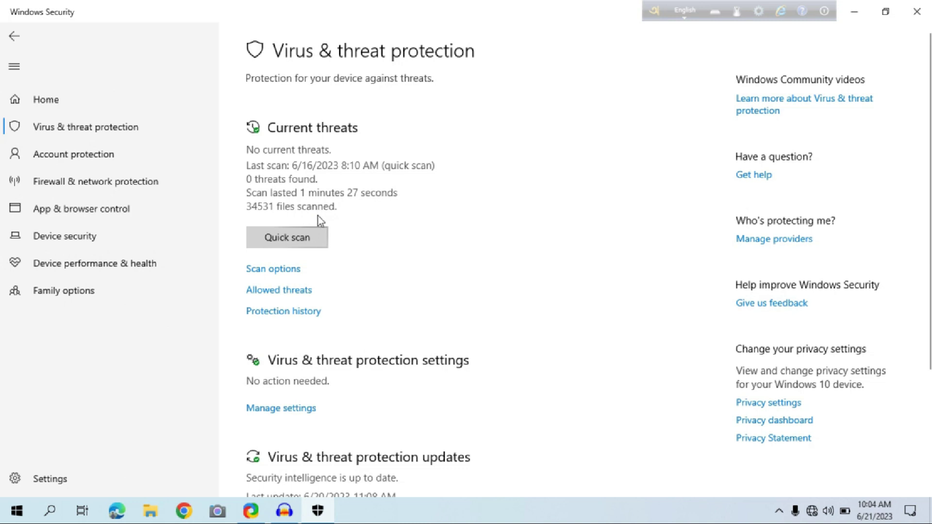
left_click(308, 233)
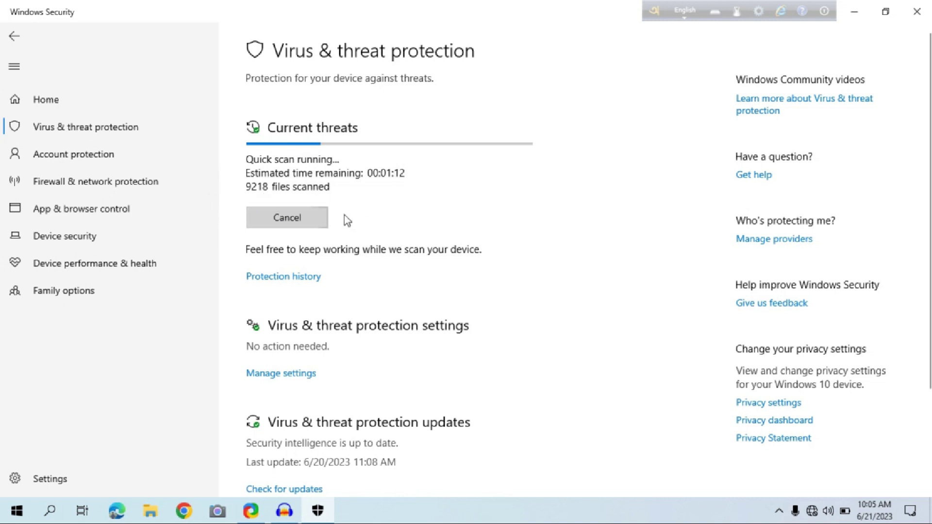
left_click(296, 221)
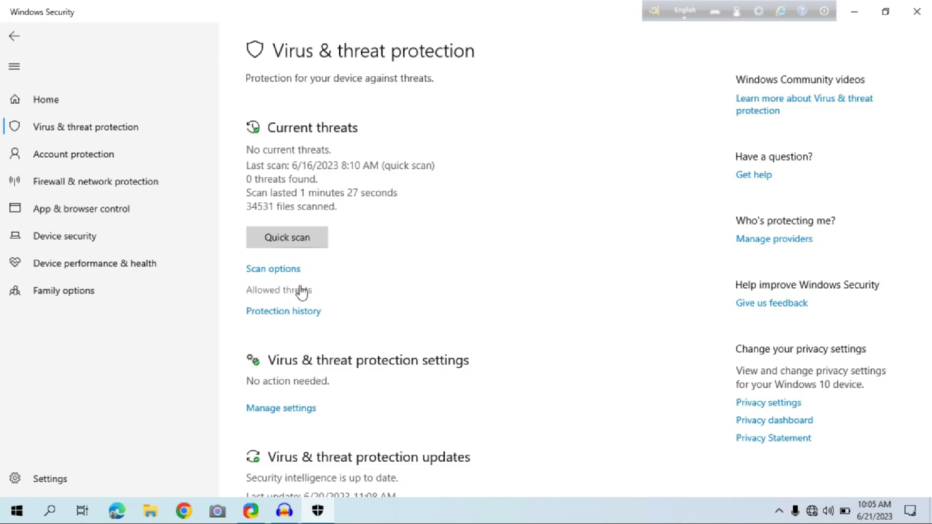
Step: Open the scan options and review the descriptions of the quick, full, custom and Microsoft Defender Offline scans
left_click(273, 270)
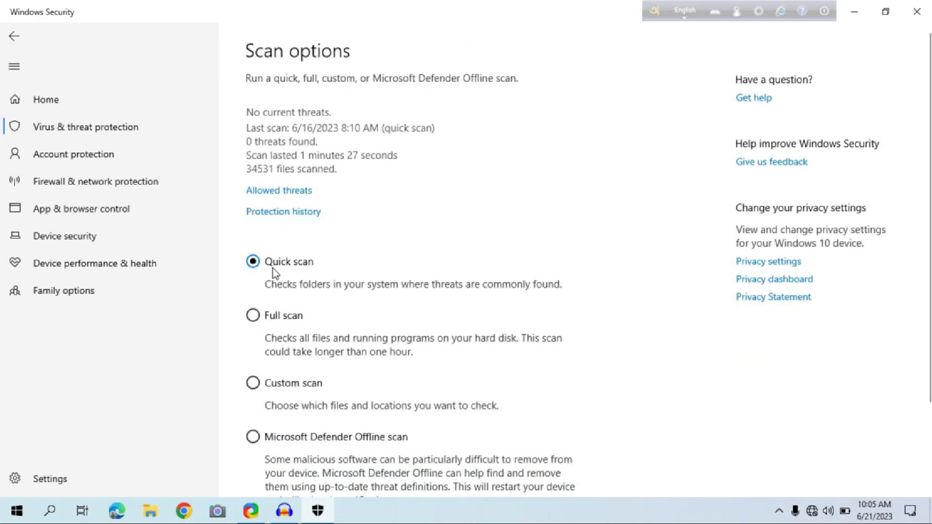
scroll(273, 268, "down", 3)
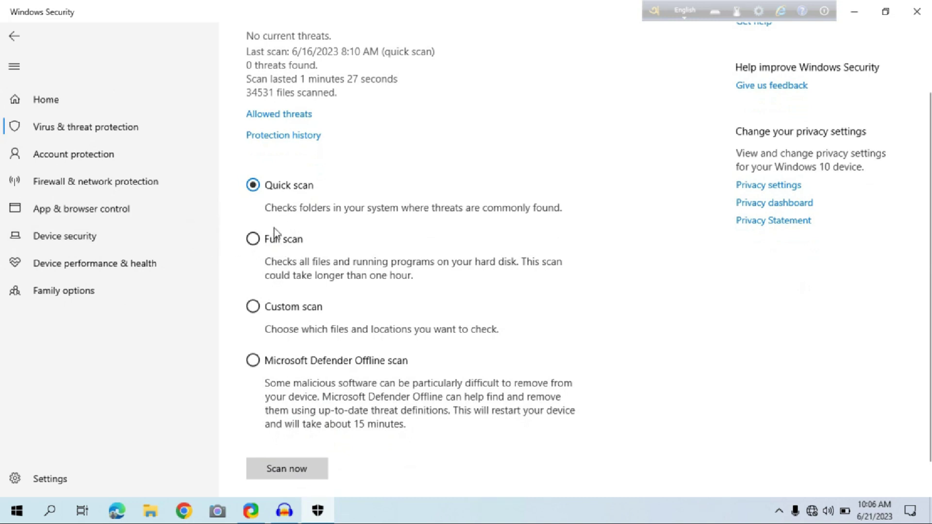
scroll(271, 249, "down", 1)
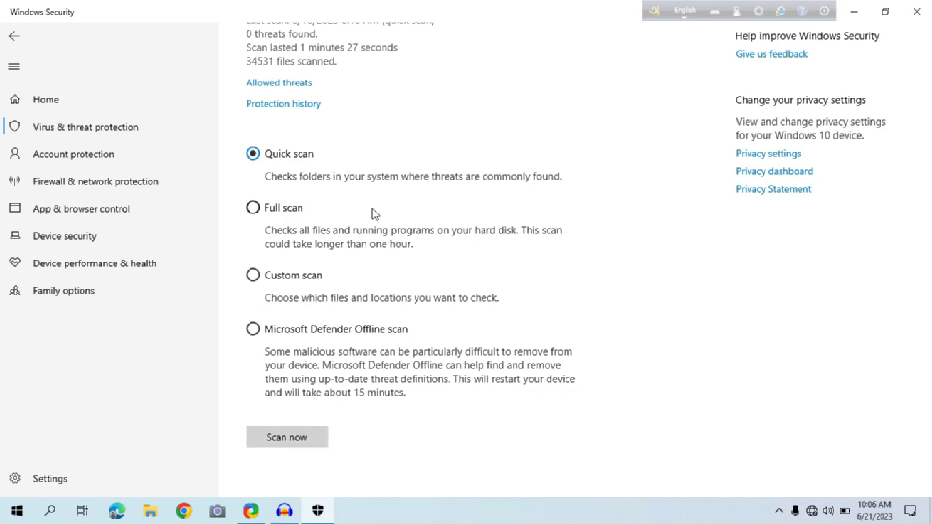
scroll(372, 210, "up", 2)
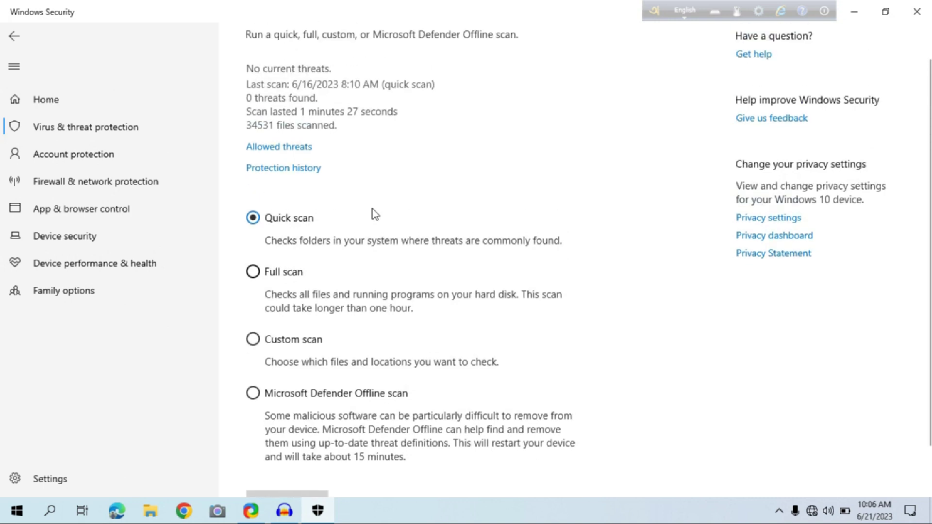
scroll(372, 214, "down", 2)
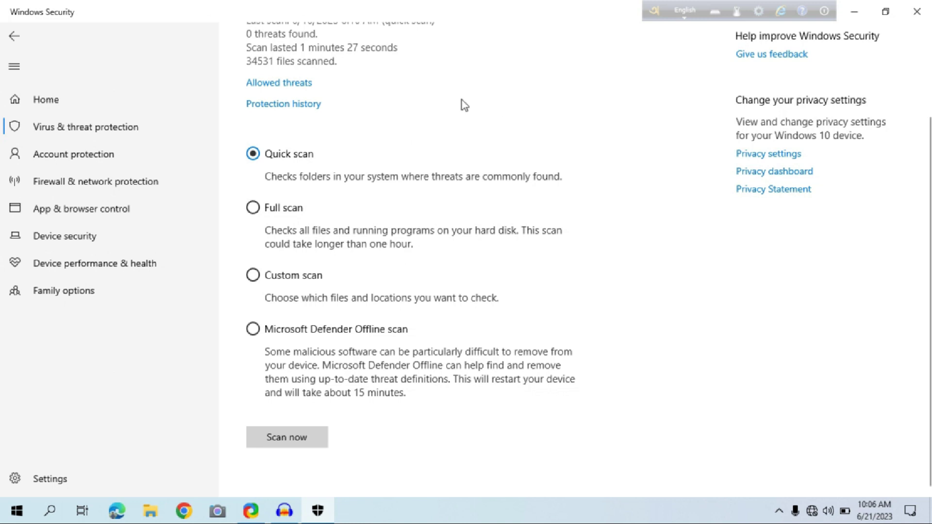
scroll(462, 100, "up", 3)
scroll(461, 100, "down", 3)
scroll(461, 100, "up", 1)
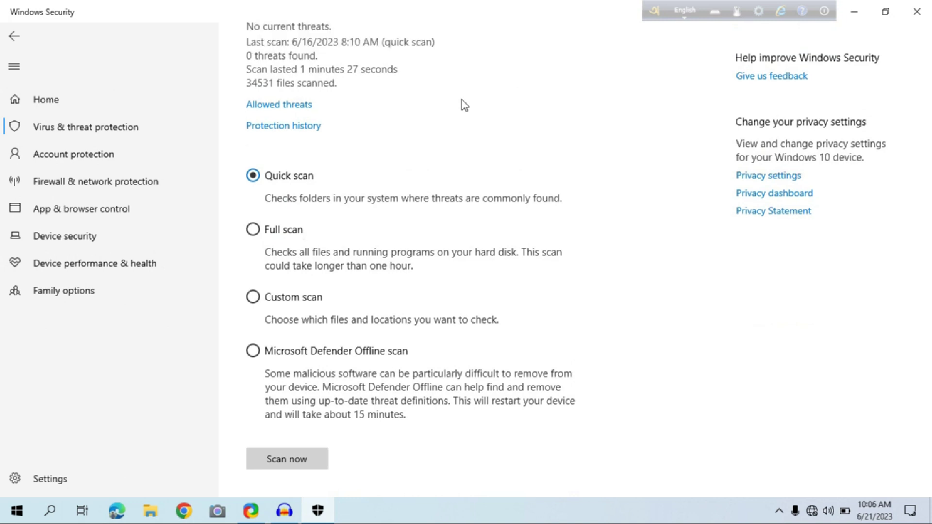
scroll(462, 100, "up", 2)
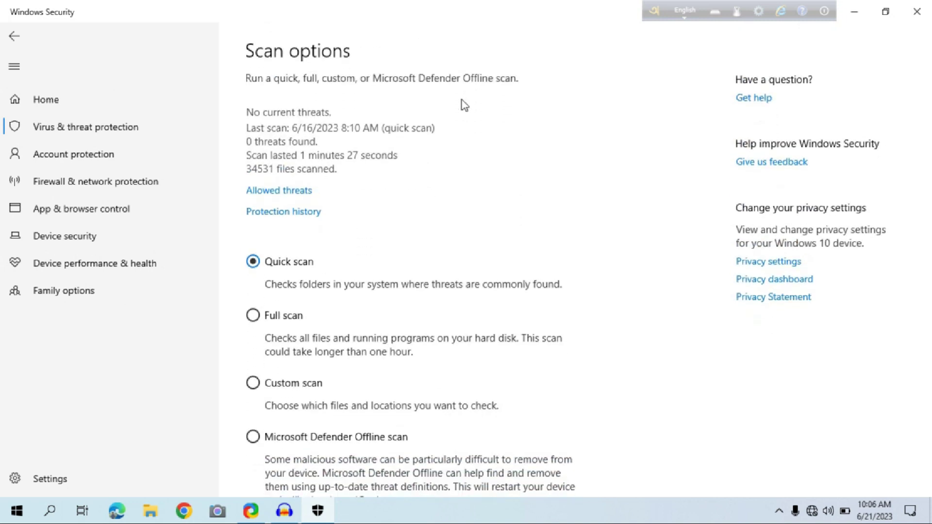
scroll(462, 100, "down", 3)
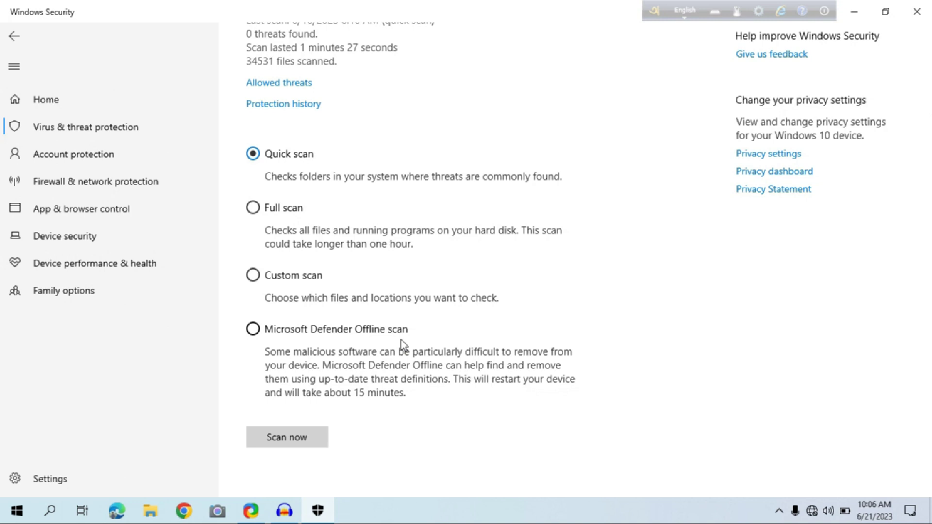
scroll(401, 340, "up", 3)
scroll(401, 340, "down", 3)
scroll(401, 340, "up", 2)
scroll(401, 339, "down", 2)
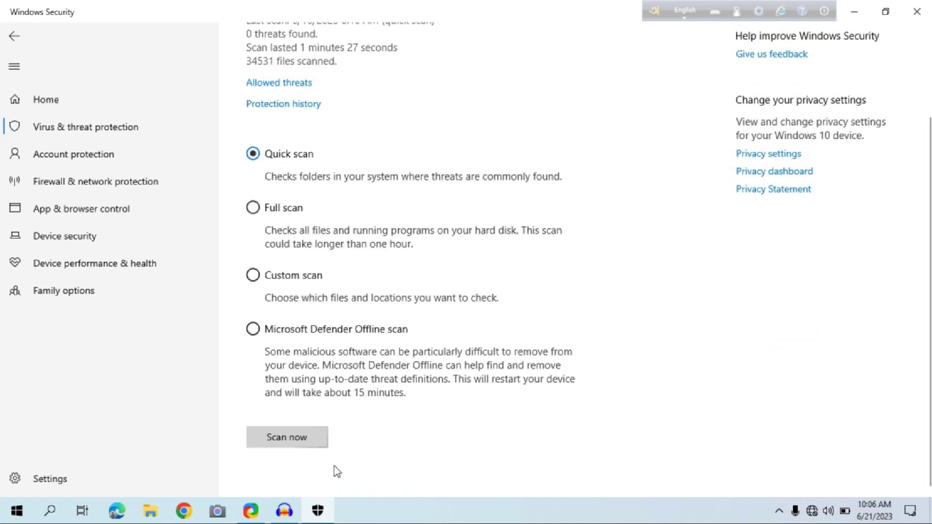
Step: Choose Microsoft Defender Offline scan as the scan type
left_click(252, 330)
scroll(409, 430, "down", 1)
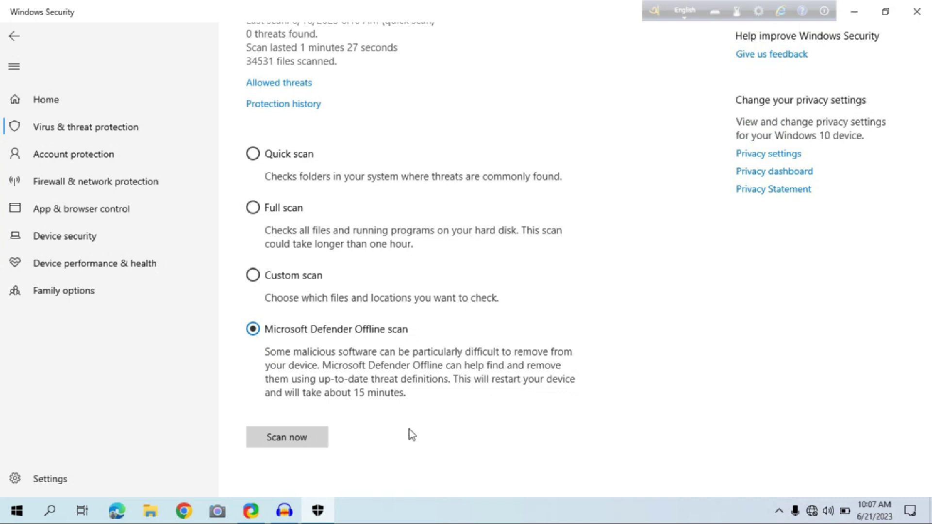
scroll(410, 429, "up", 3)
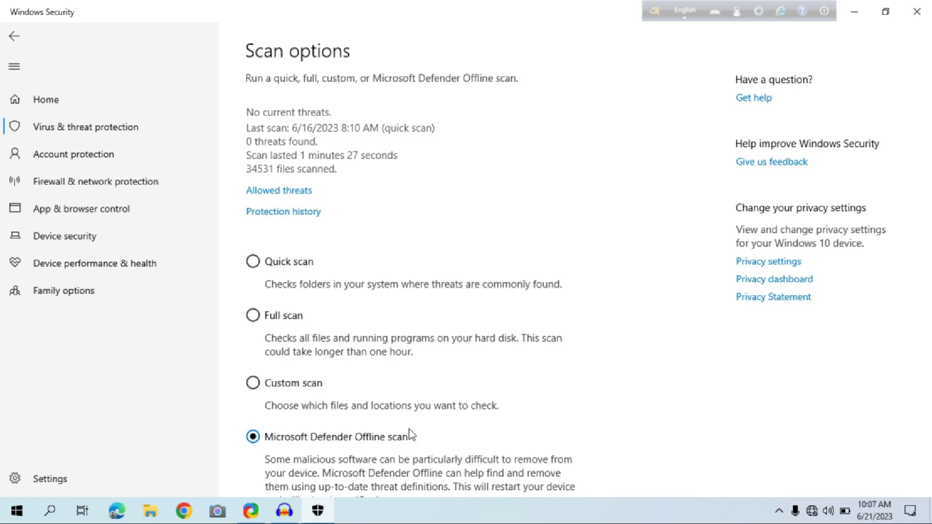
Step: View the protection history and return to the Virus & threat protection page
left_click(284, 215)
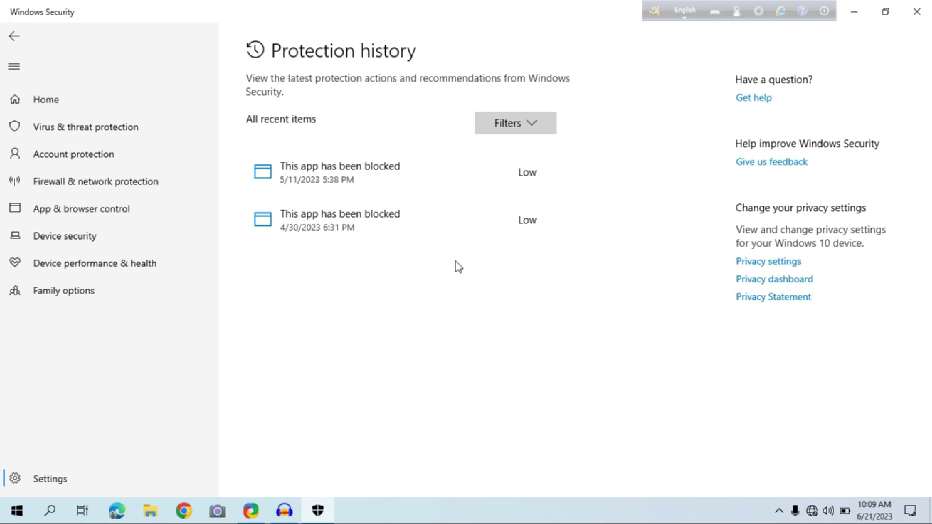
left_click(58, 124)
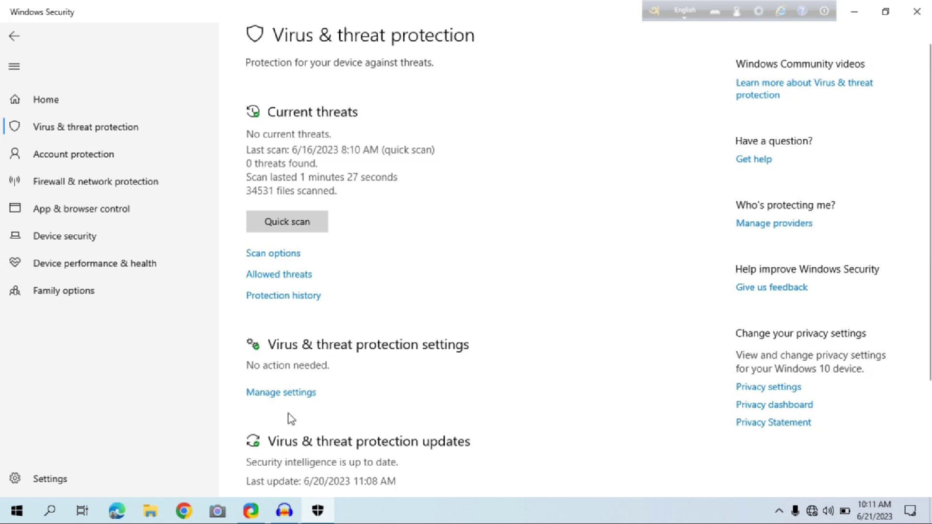
Step: Review the Virus & threat protection settings from Real-time protection through Notifications, and return to the Virus & threat protection page
left_click(280, 394)
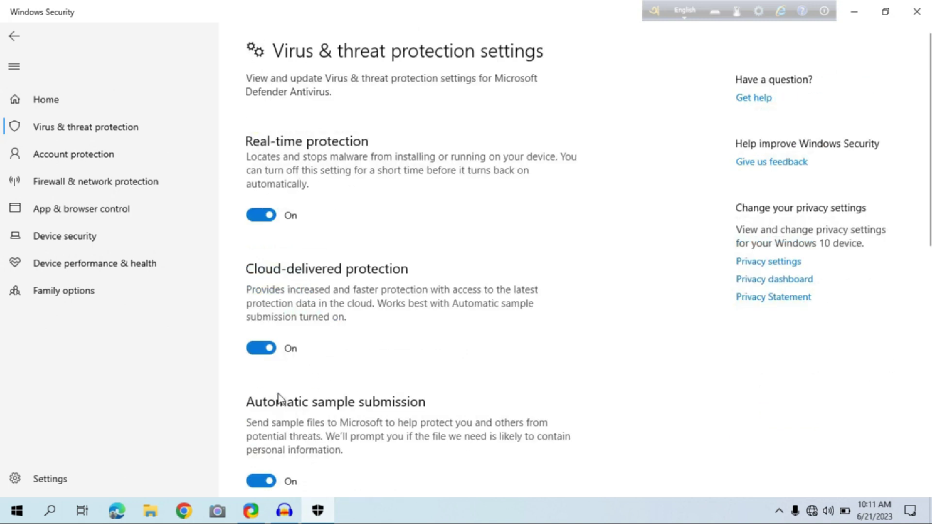
scroll(321, 293, "down", 8)
scroll(321, 294, "up", 8)
scroll(320, 292, "up", 1)
scroll(270, 353, "down", 6)
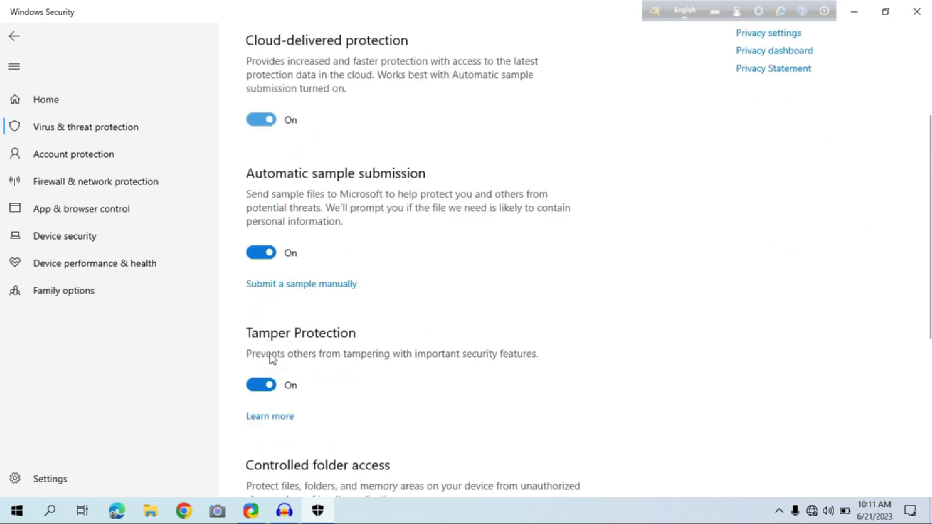
scroll(270, 353, "up", 2)
scroll(270, 354, "up", 4)
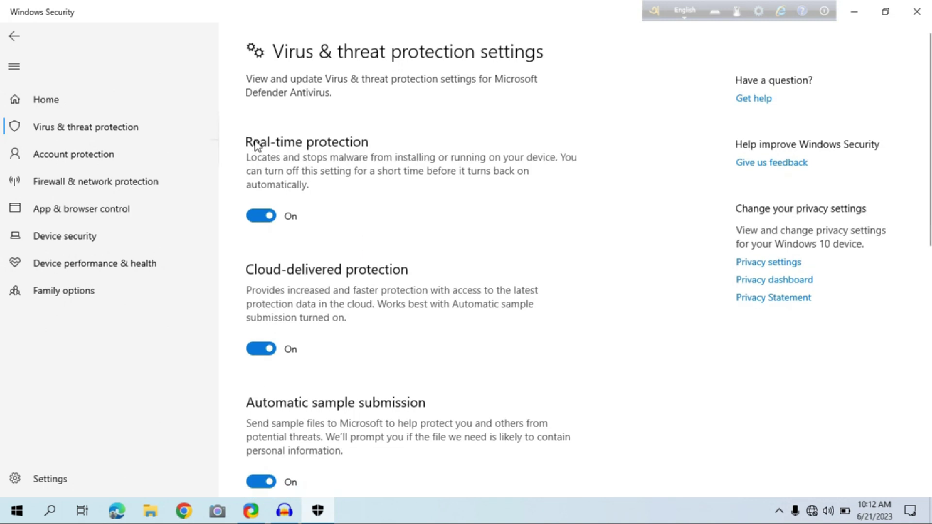
scroll(258, 144, "down", 5)
scroll(256, 145, "up", 5)
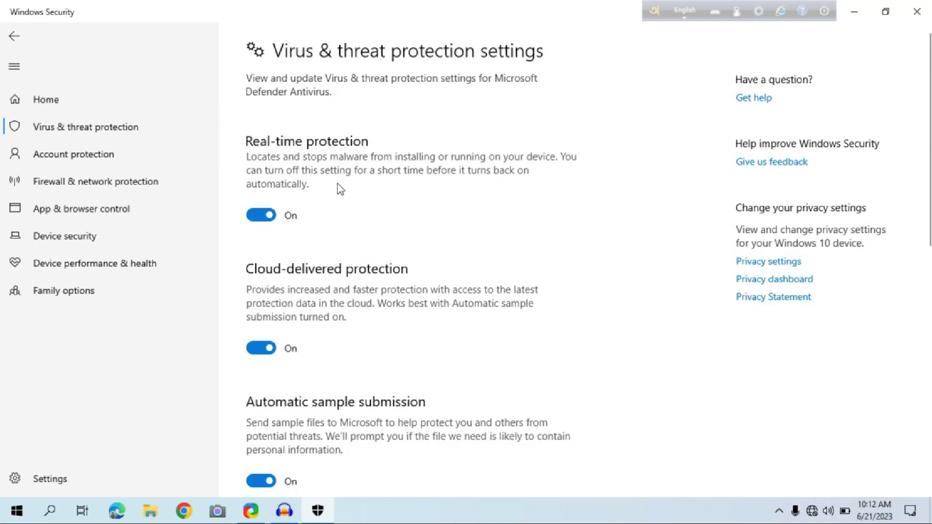
scroll(337, 183, "down", 10)
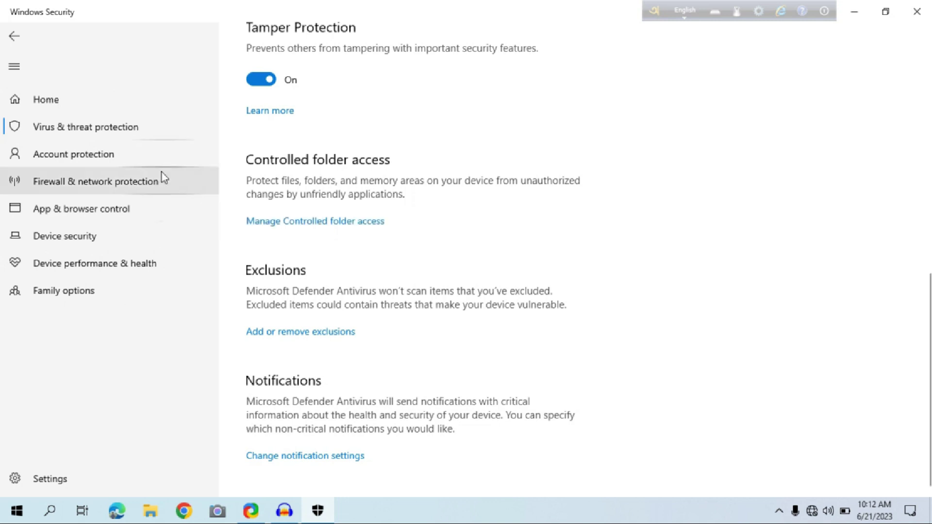
left_click(146, 132)
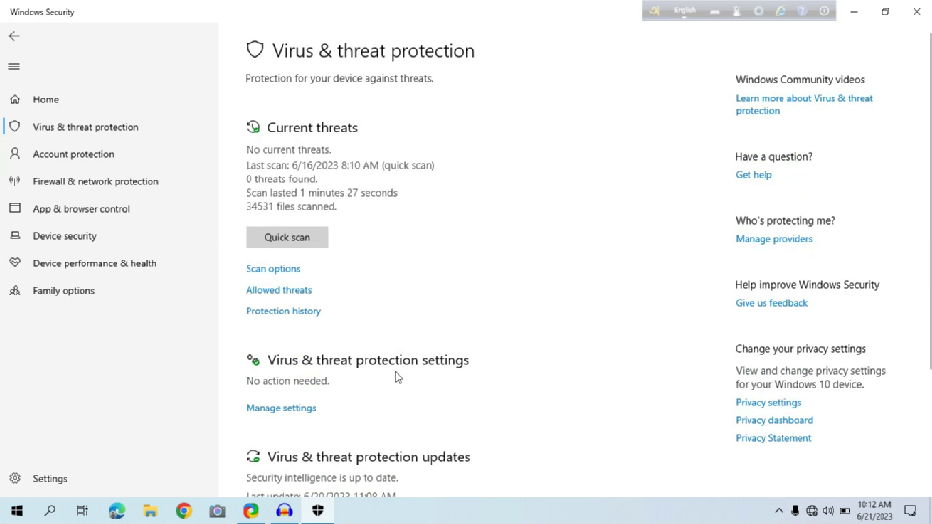
Step: View the security intelligence version information on the Protection updates page, and return to the Virus & threat protection page
scroll(395, 372, "down", 3)
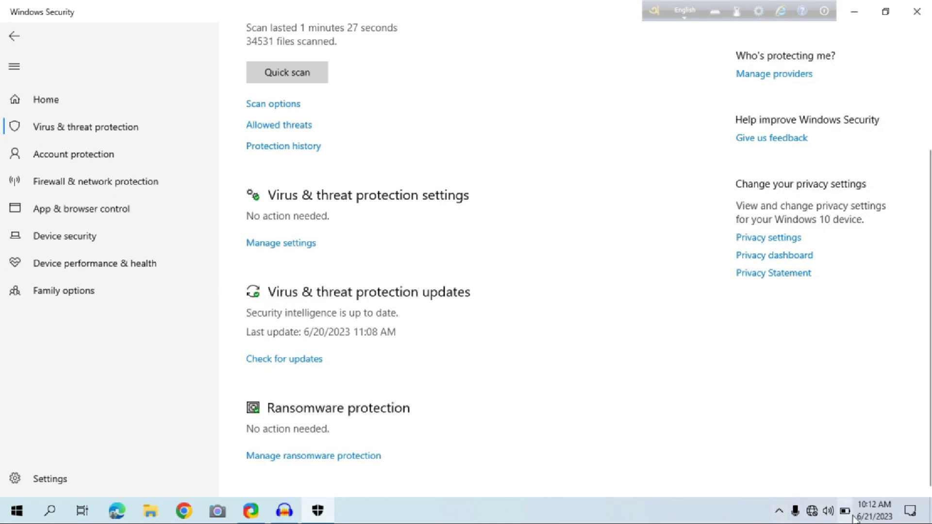
mouse_move(867, 519)
left_click(292, 360)
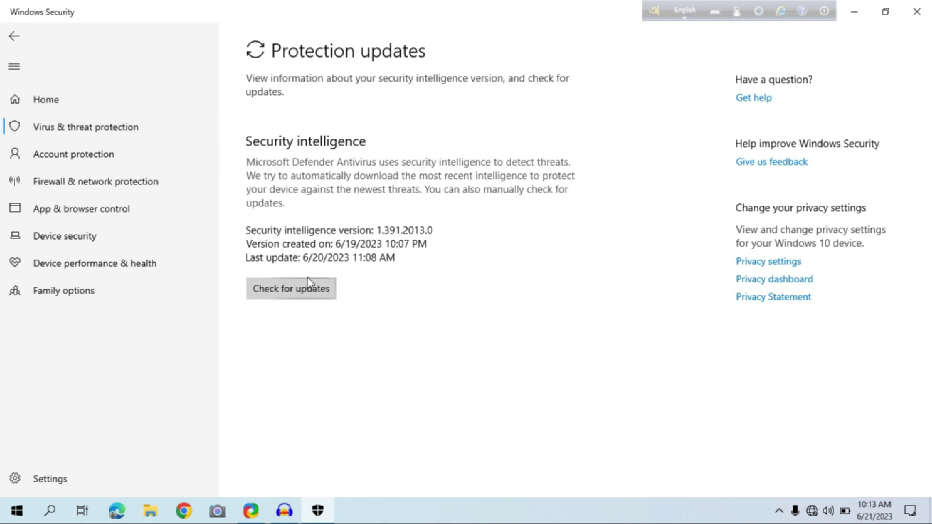
left_click(83, 128)
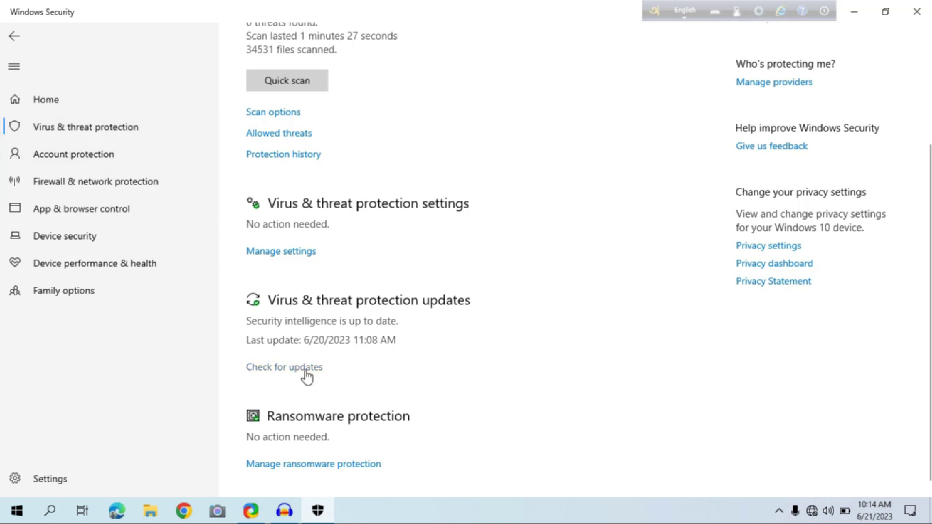
Step: Review Controlled folder access and Ransomware data recovery under Ransomware protection, and return to the Virus & threat protection page
scroll(304, 374, "down", 1)
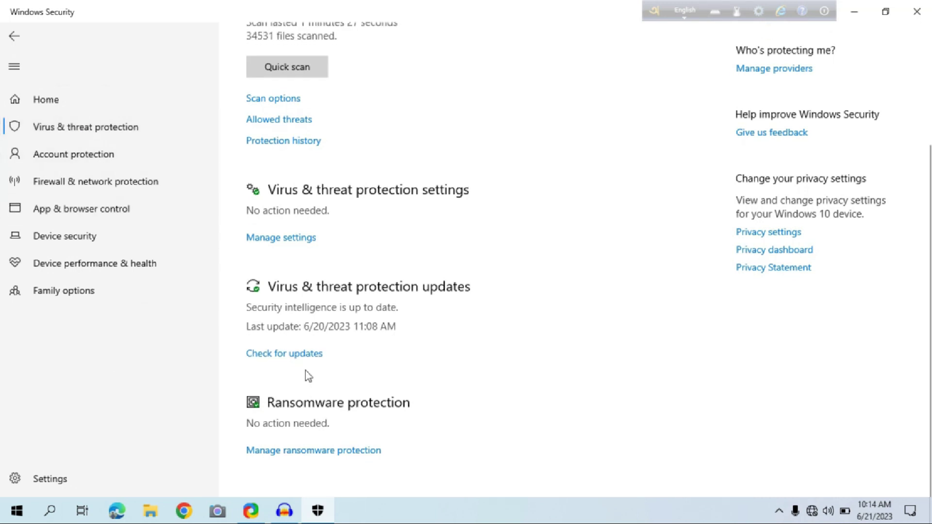
left_click(321, 458)
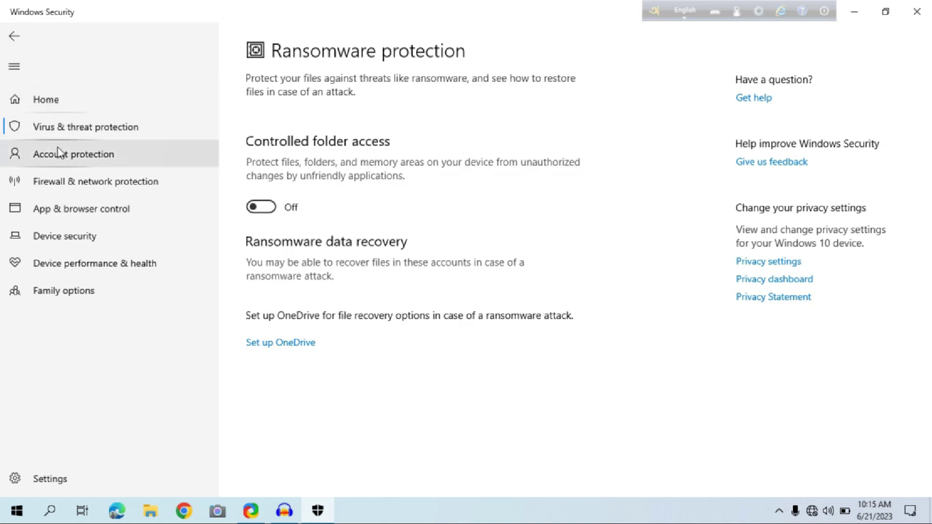
left_click(68, 133)
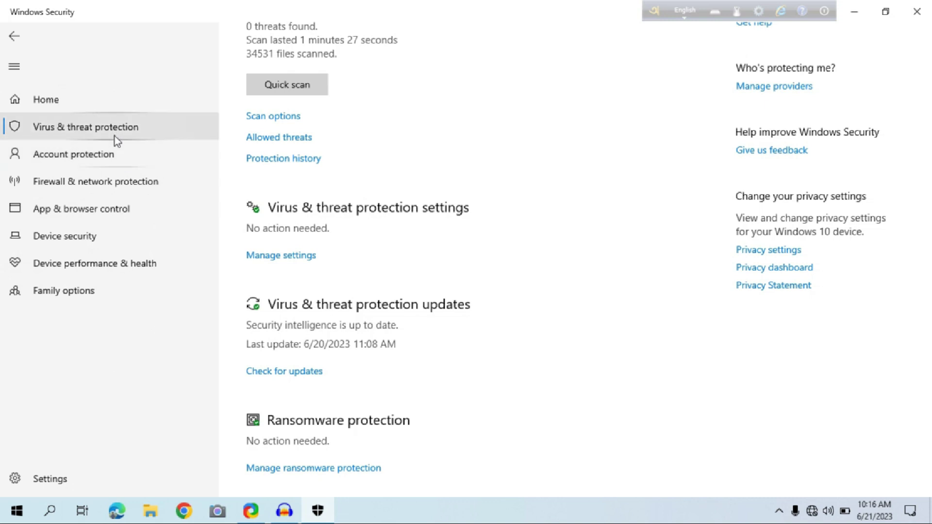
Step: View the Microsoft account and Dynamic lock sections on the Account protection page
left_click(112, 164)
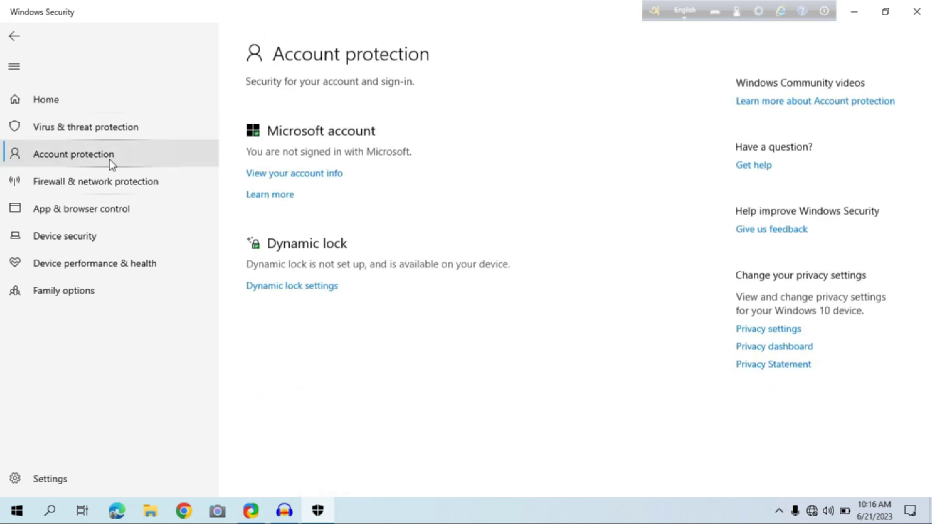
left_click(109, 110)
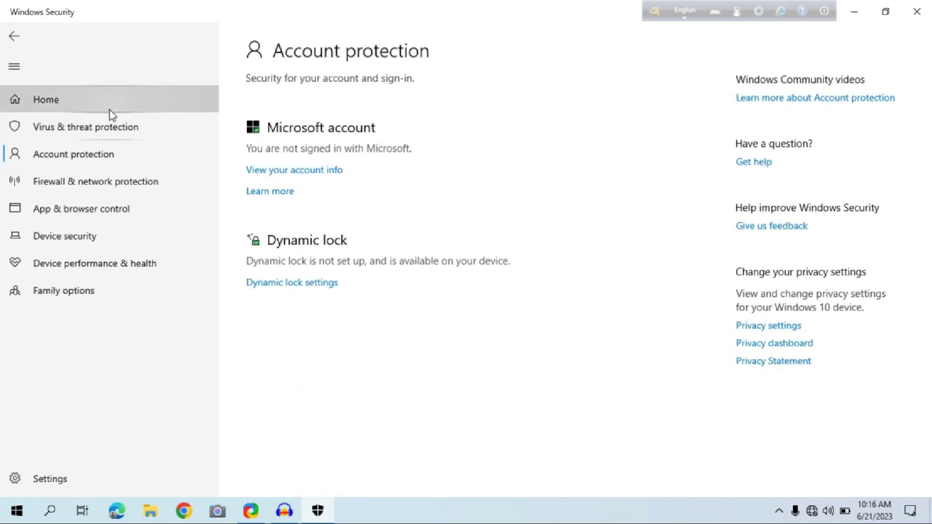
left_click(443, 209)
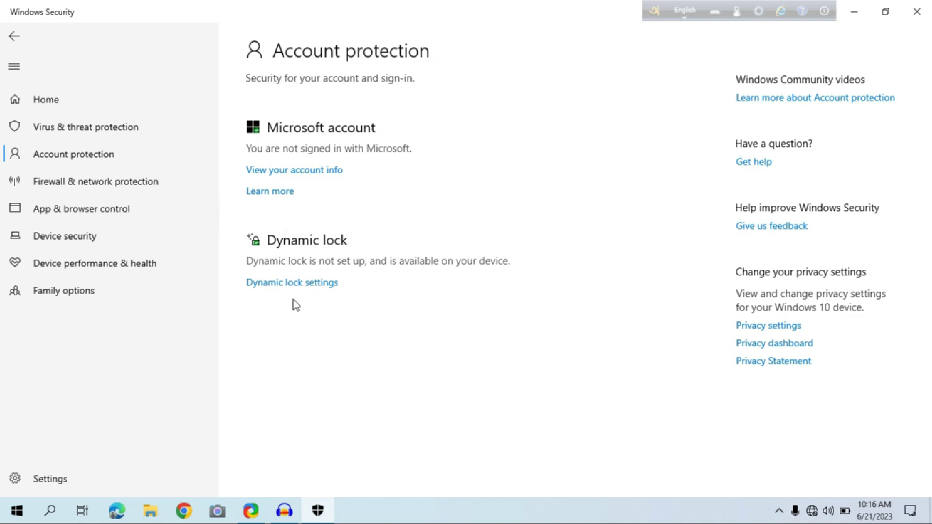
Step: Browse the Firewall & network protection, App & browser control and Device security pages
left_click(116, 190)
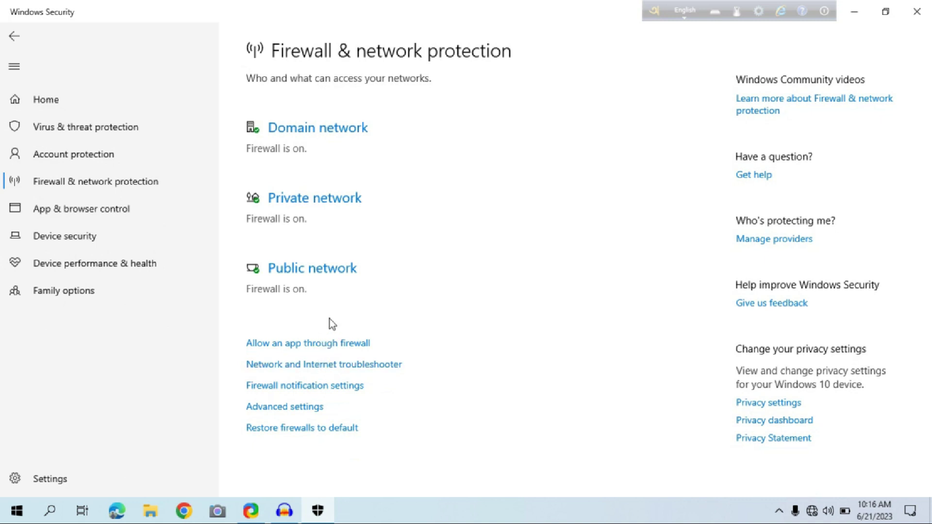
left_click(108, 221)
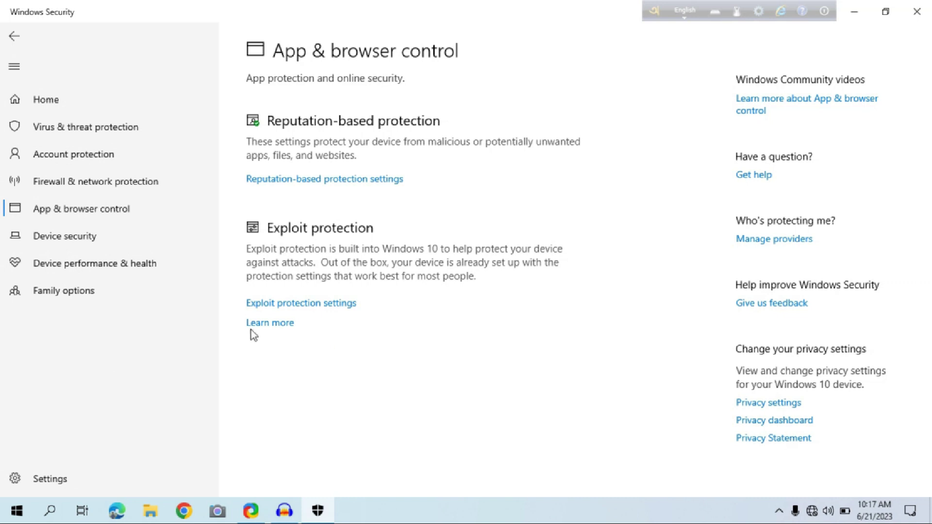
left_click(121, 239)
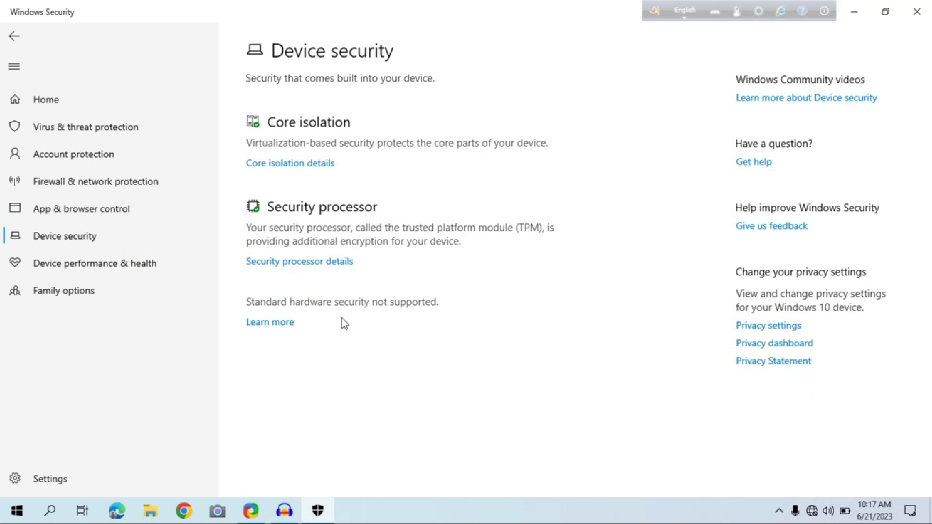
Step: Review the Health report and Fresh start sections on the Device performance & health page
left_click(111, 274)
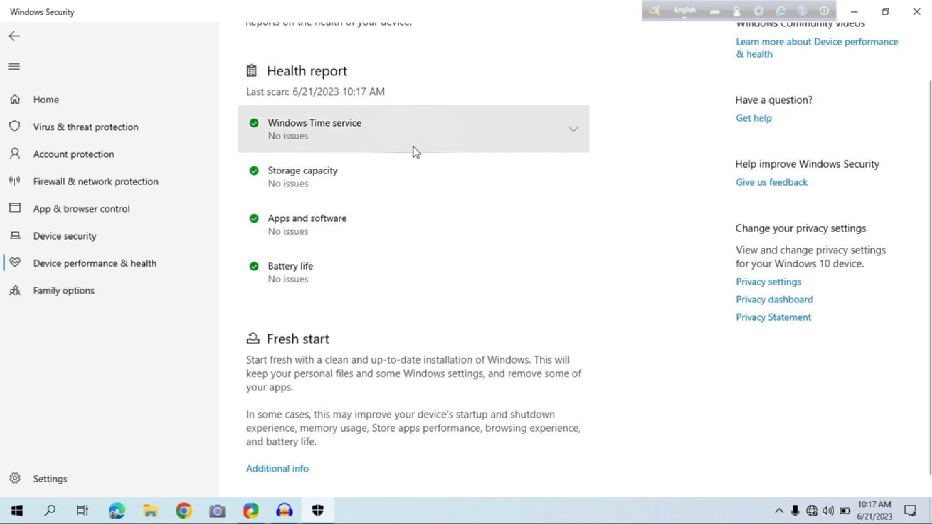
scroll(414, 147, "up", 2)
scroll(414, 147, "down", 2)
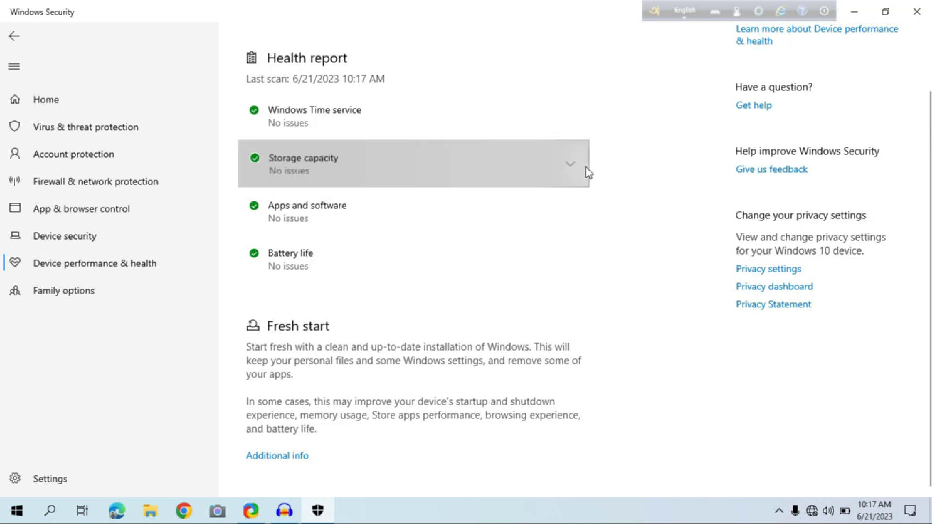
scroll(502, 301, "down", 1)
scroll(502, 300, "up", 1)
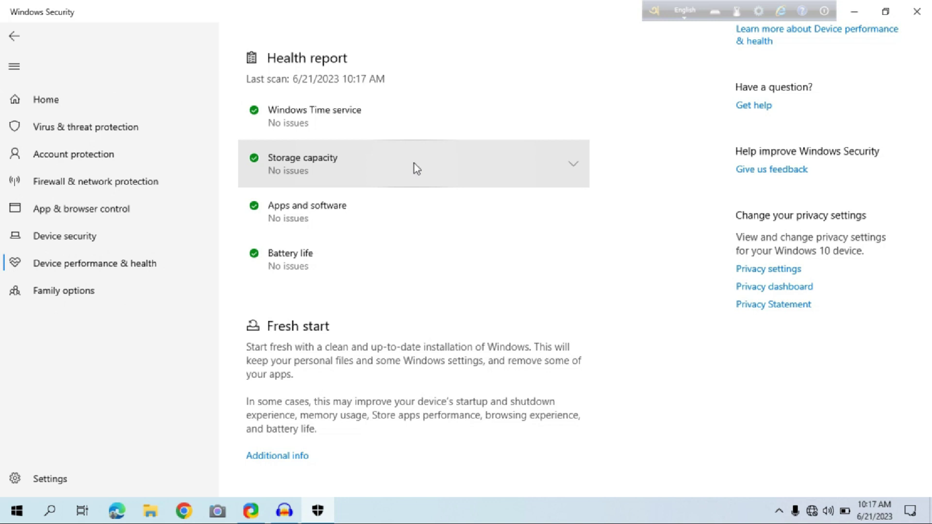
Step: Review the parental controls and family devices sections in Family options, and return to the Virus & threat protection page
left_click(148, 289)
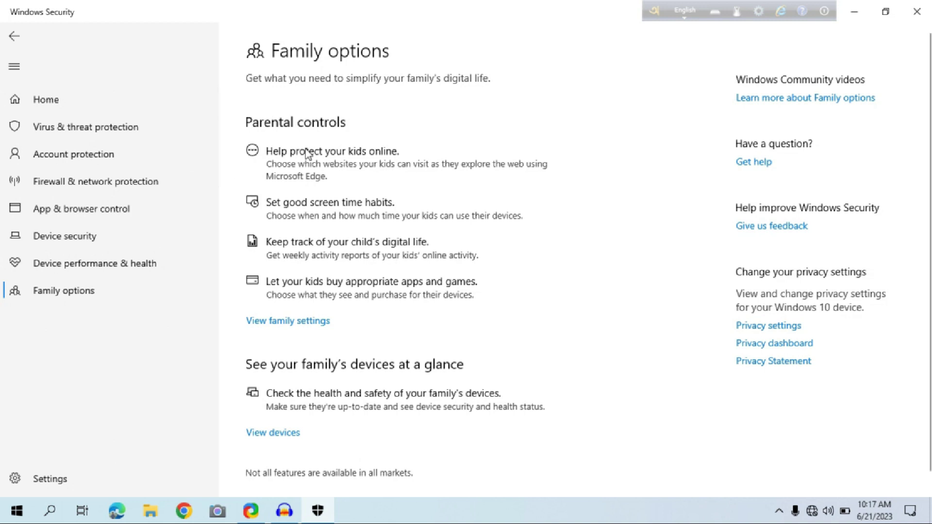
scroll(281, 328, "down", 1)
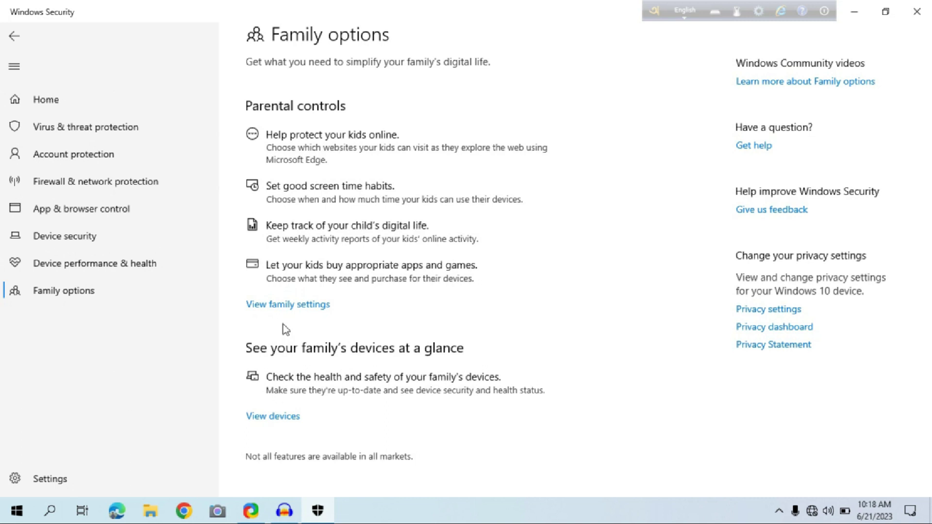
left_click(106, 129)
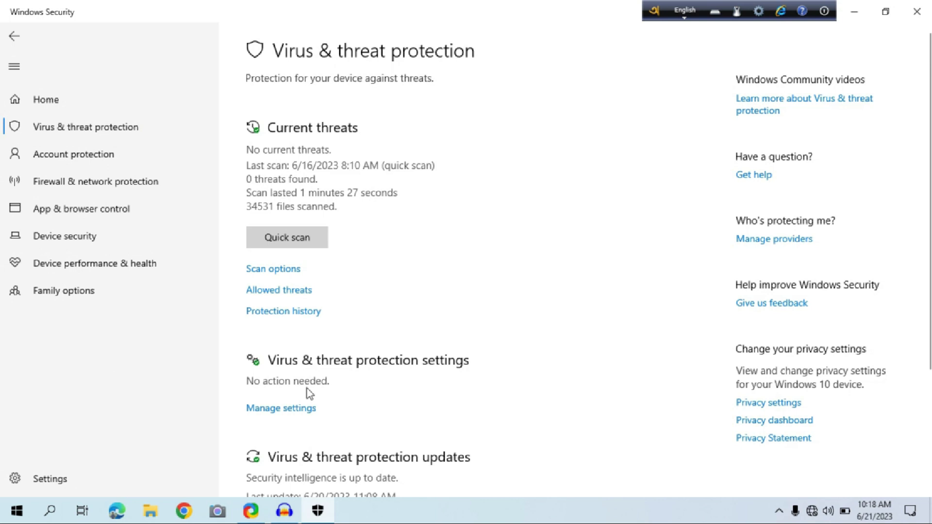
scroll(306, 388, "down", 1)
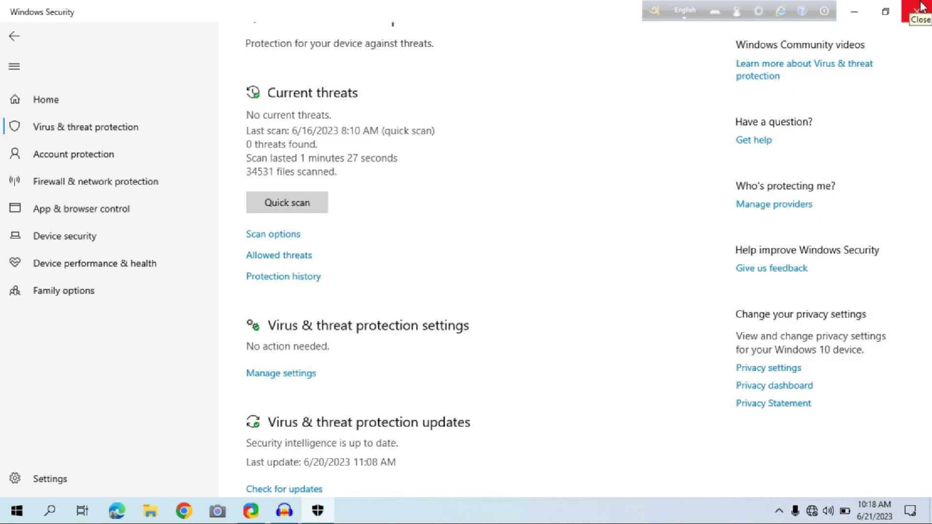
Step: Minimize the Windows Security window and refresh the desktop three times
left_click(866, 8)
right_click(489, 128)
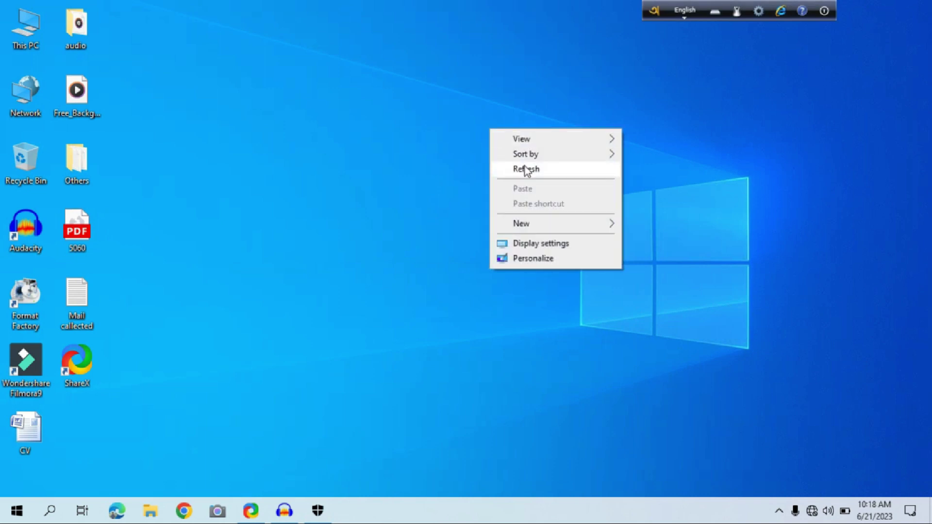
left_click(526, 170)
right_click(527, 170)
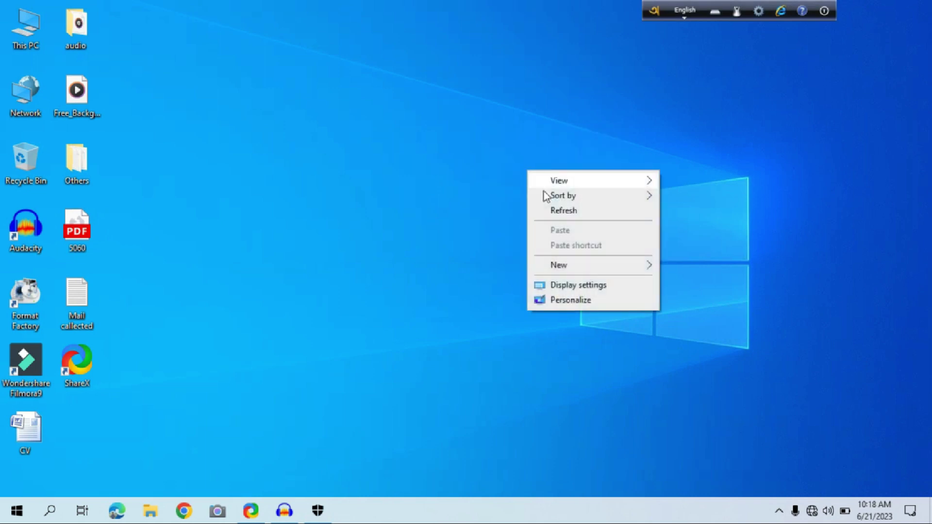
left_click(558, 212)
right_click(558, 211)
left_click(565, 252)
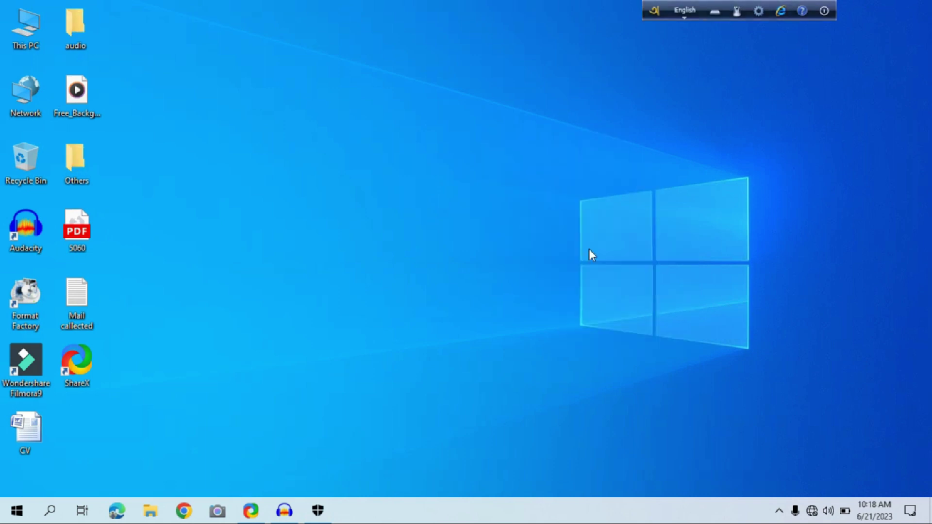